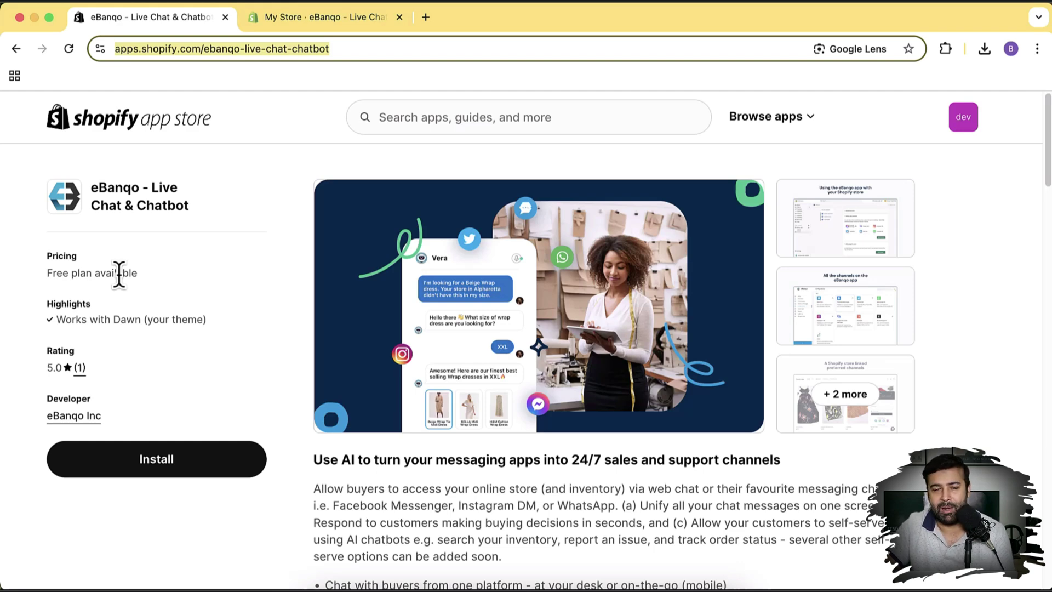
{"action": "scroll", "coordinate": [119, 274], "scroll_direction": "down", "scroll_amount": 2}
{"action": "scroll", "coordinate": [119, 274], "scroll_direction": "down", "scroll_amount": 5}
{"action": "scroll", "coordinate": [119, 274], "scroll_direction": "down", "scroll_amount": 3}
{"action": "scroll", "coordinate": [120, 280], "scroll_direction": "down", "scroll_amount": 5}
{"action": "scroll", "coordinate": [121, 280], "scroll_direction": "down", "scroll_amount": 1}
{"action": "scroll", "coordinate": [120, 279], "scroll_direction": "down", "scroll_amount": 1}
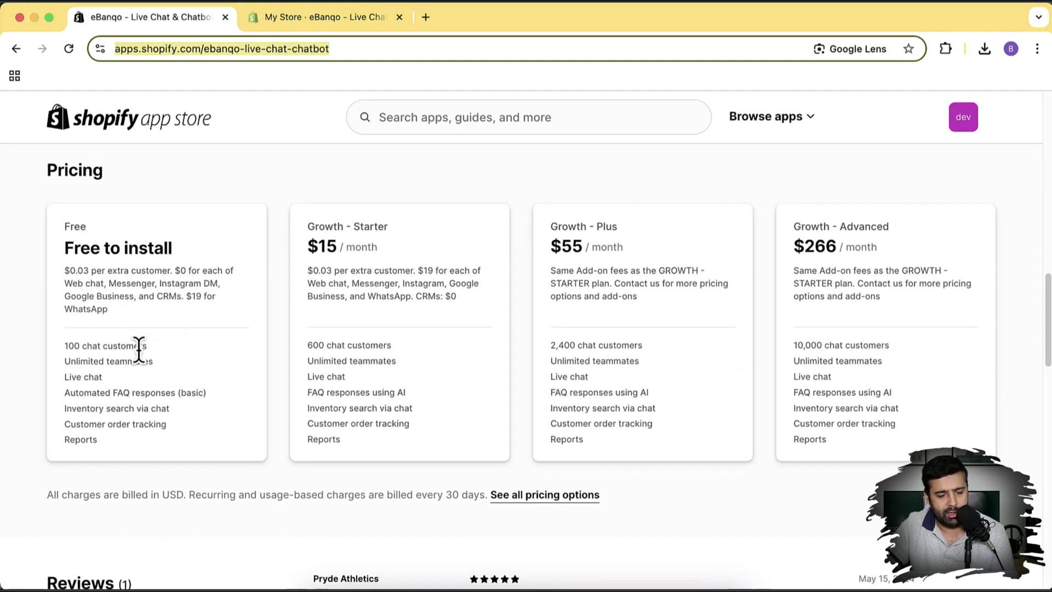
{"action": "triple_click", "coordinate": [106, 346]}
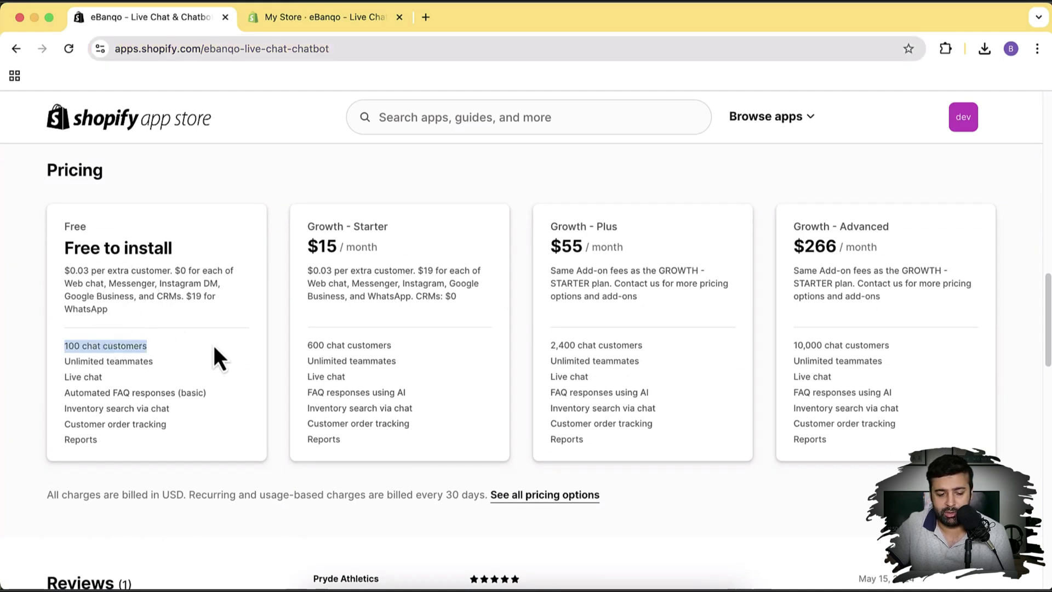
{"action": "double_click", "coordinate": [80, 271]}
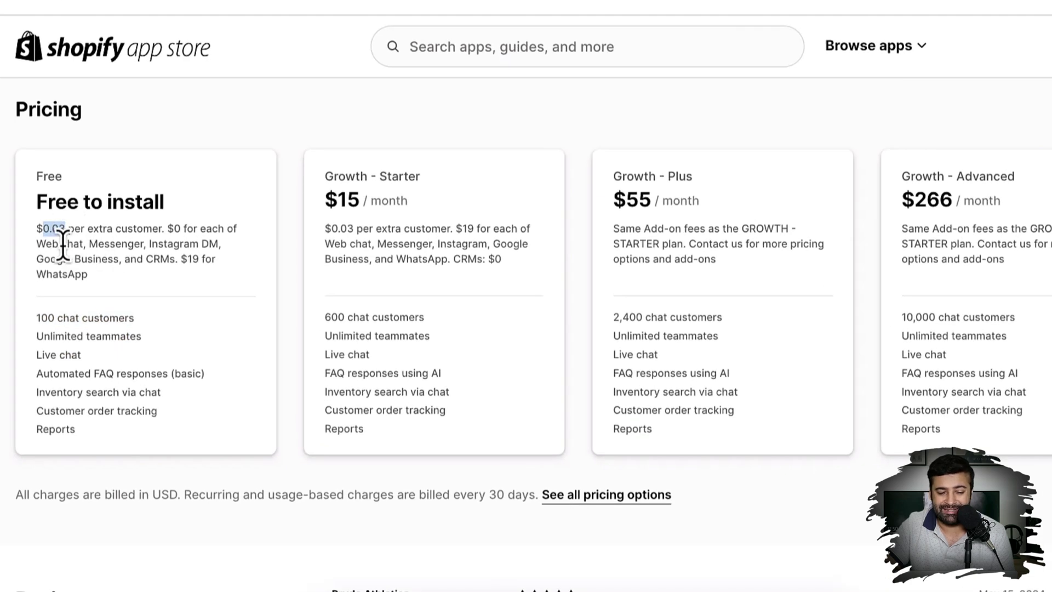
{"action": "left_click", "coordinate": [401, 317]}
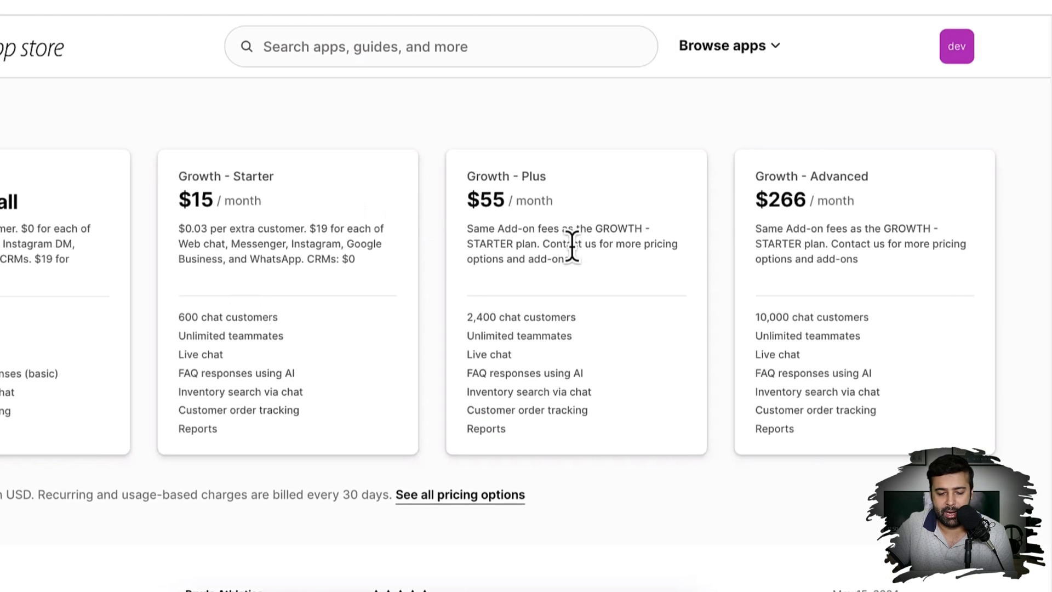
{"action": "double_click", "coordinate": [261, 316]}
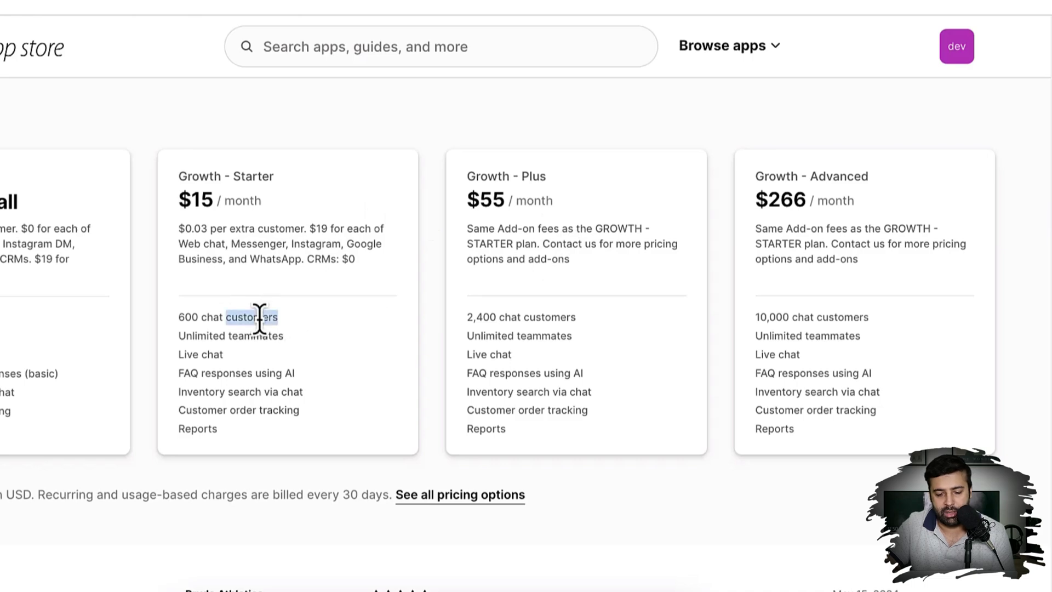
{"action": "left_click", "coordinate": [550, 329]}
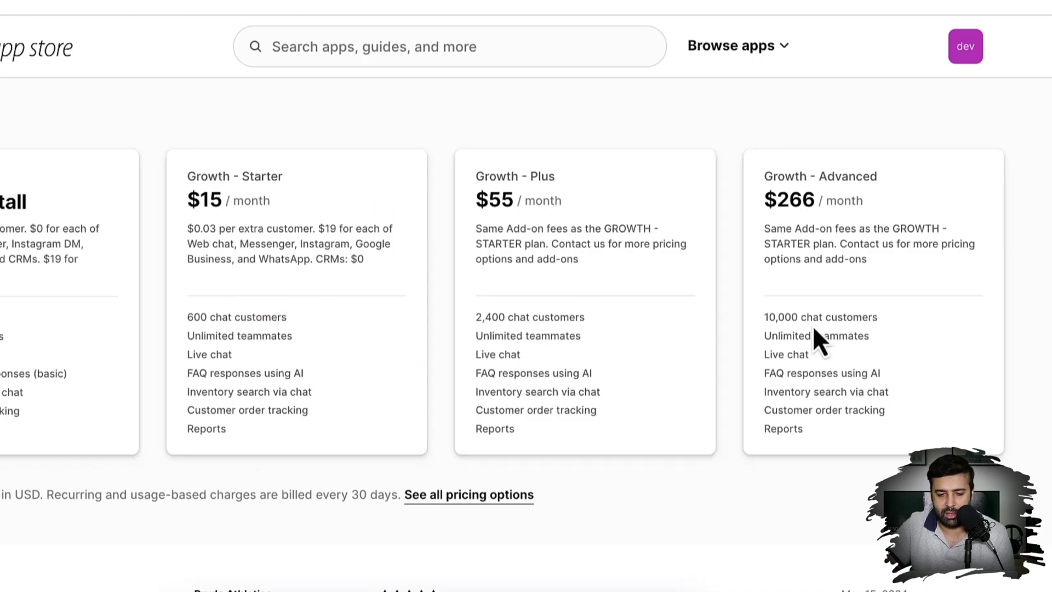
{"action": "scroll", "coordinate": [634, 361], "scroll_direction": "up", "scroll_amount": 15}
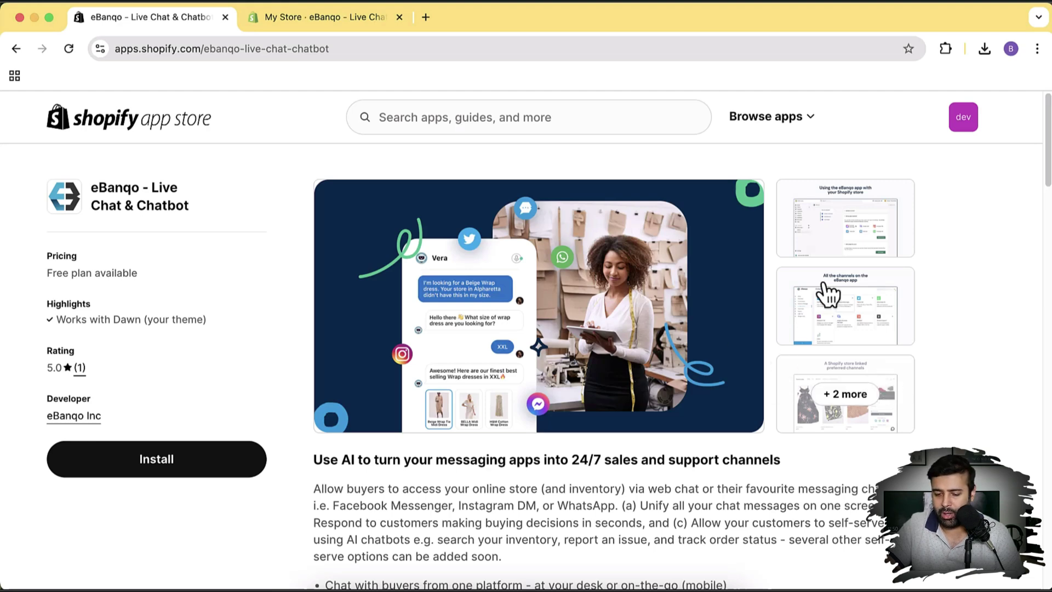
{"action": "left_click", "coordinate": [870, 251]}
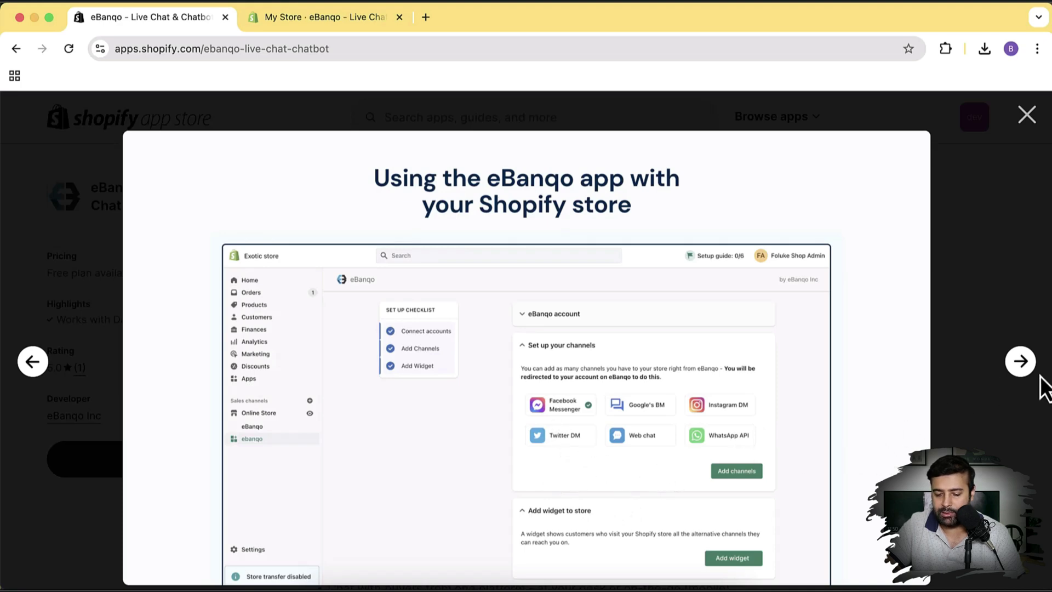
{"action": "left_click", "coordinate": [1020, 360]}
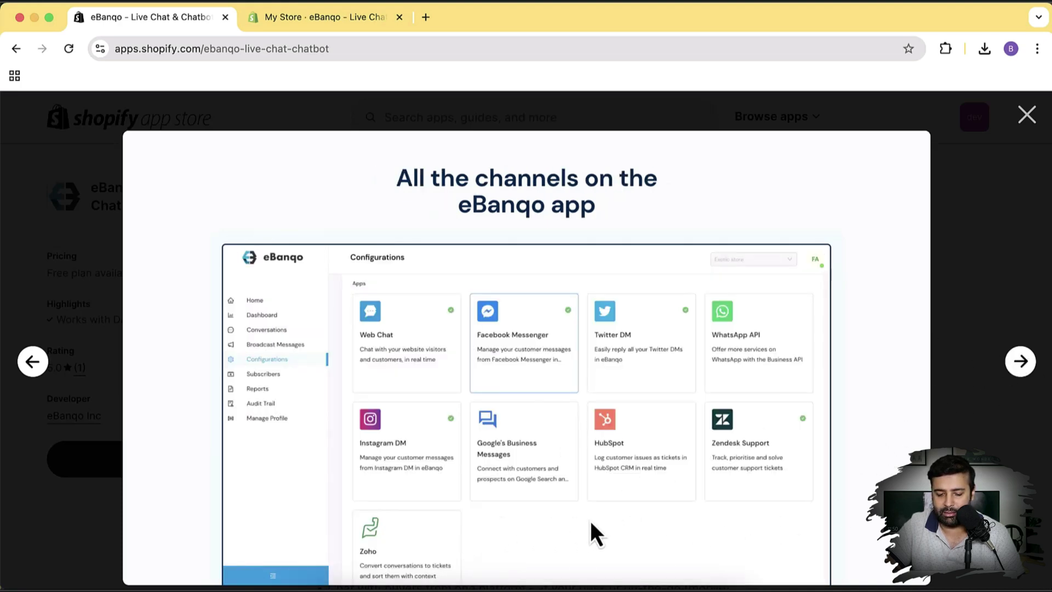
{"action": "left_click", "coordinate": [1020, 372]}
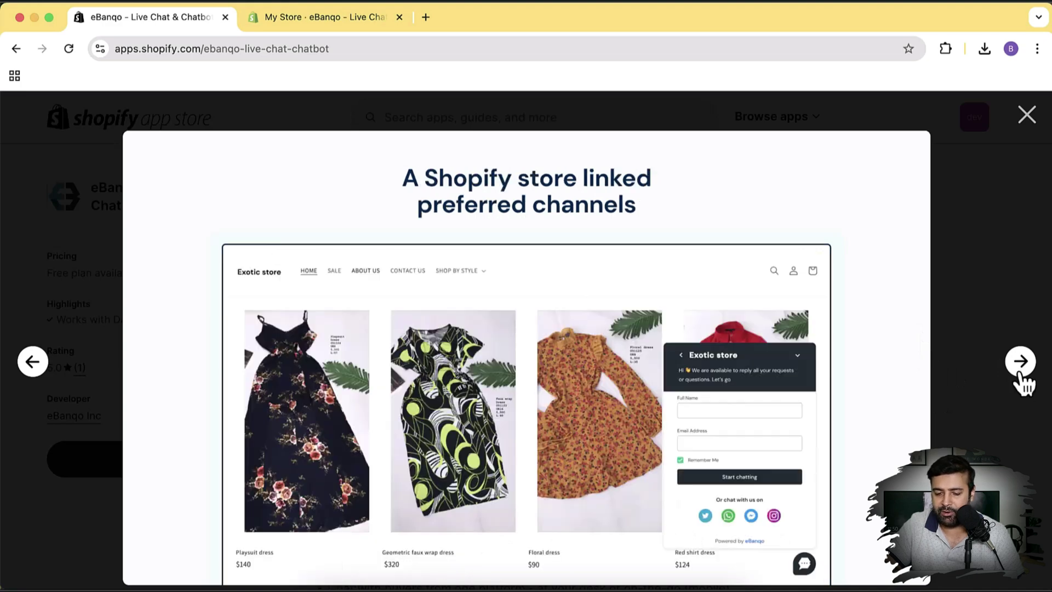
{"action": "left_click", "coordinate": [1027, 116]}
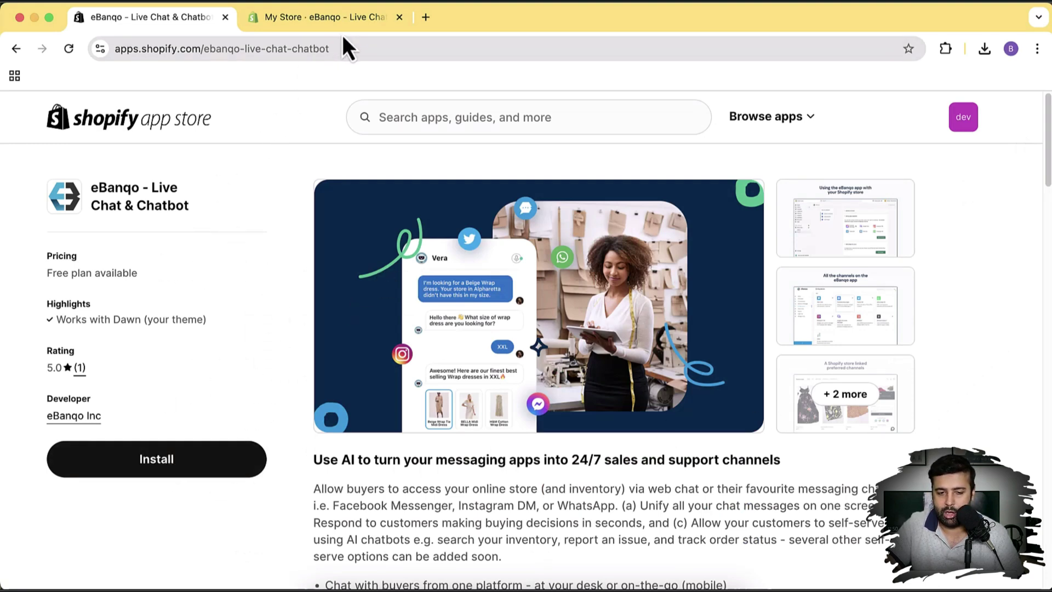
Step: Subscribe the store to eBanqo's Free plan and approve the subscription
{"action": "left_click", "coordinate": [359, 25]}
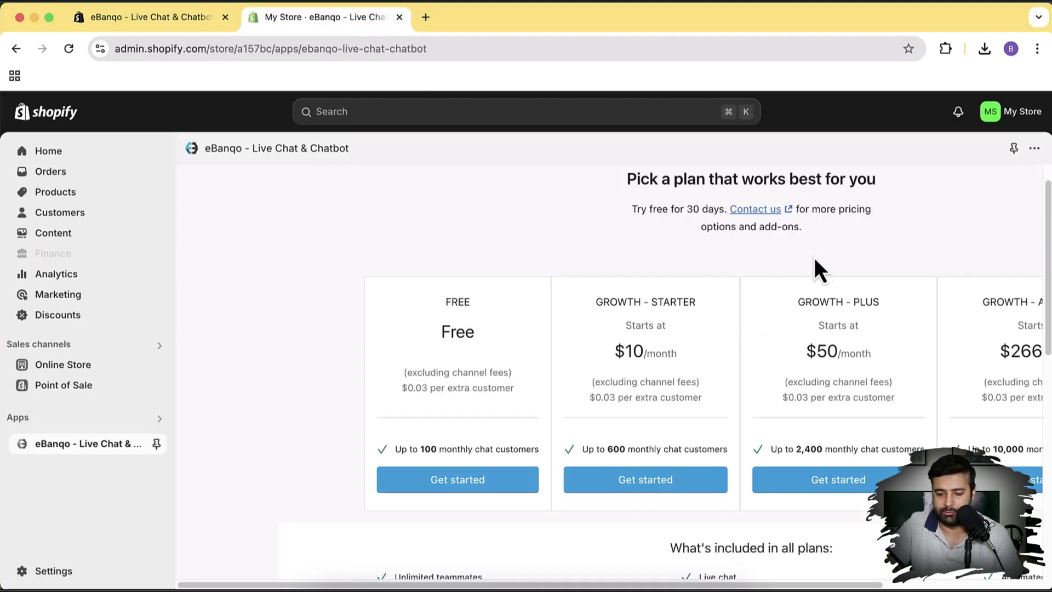
{"action": "scroll", "coordinate": [695, 338], "scroll_direction": "right", "scroll_amount": 3}
{"action": "scroll", "coordinate": [695, 339], "scroll_direction": "left", "scroll_amount": 3}
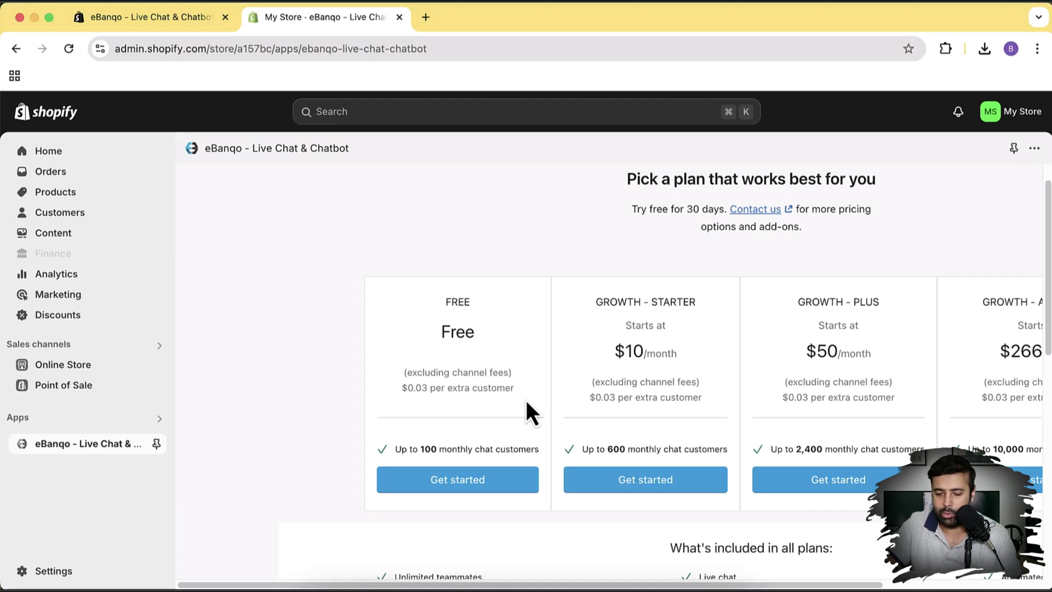
{"action": "left_click", "coordinate": [475, 490]}
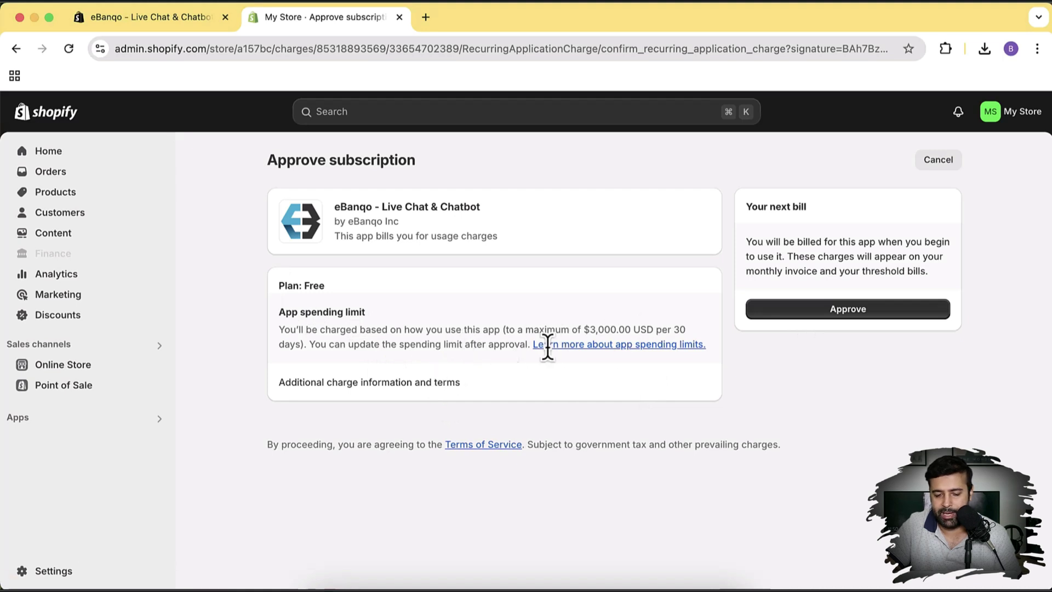
{"action": "left_click", "coordinate": [828, 316]}
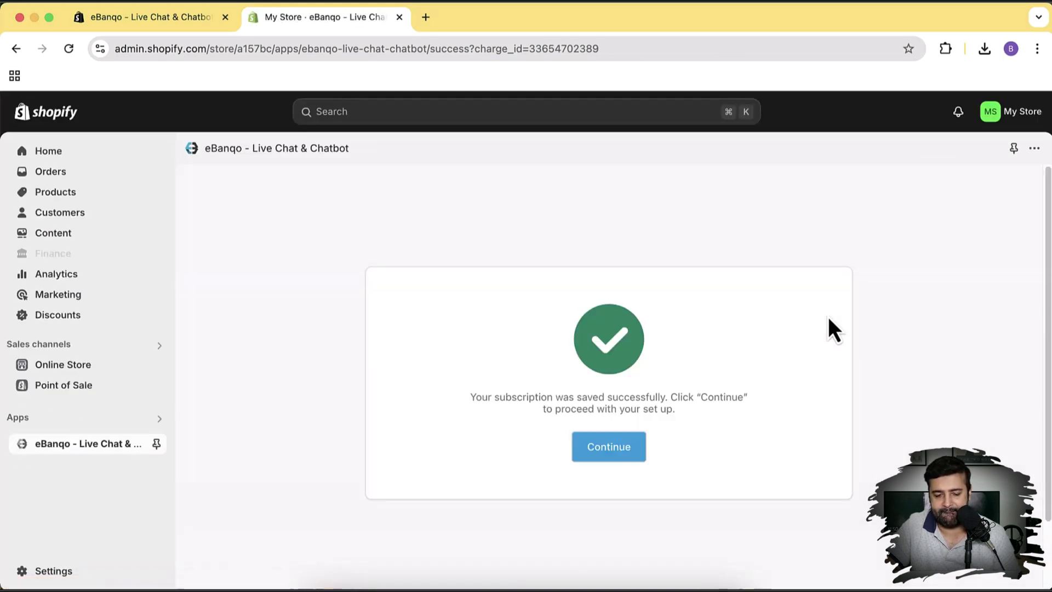
Step: Continue past the subscription success screen to eBanqo's setup page
{"action": "left_click", "coordinate": [621, 452]}
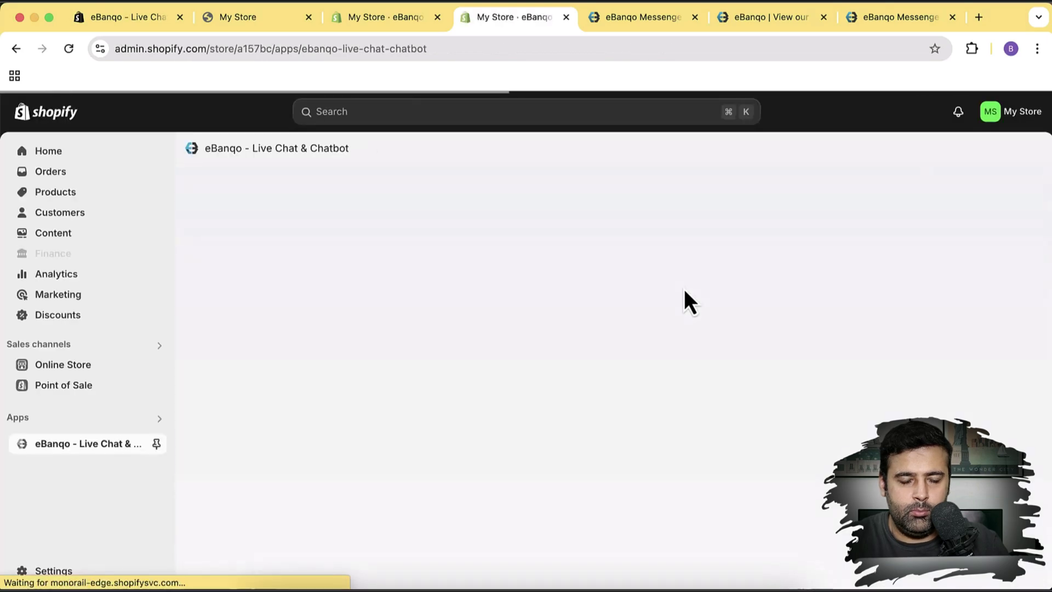
{"action": "scroll", "coordinate": [674, 298], "scroll_direction": "down", "scroll_amount": 2}
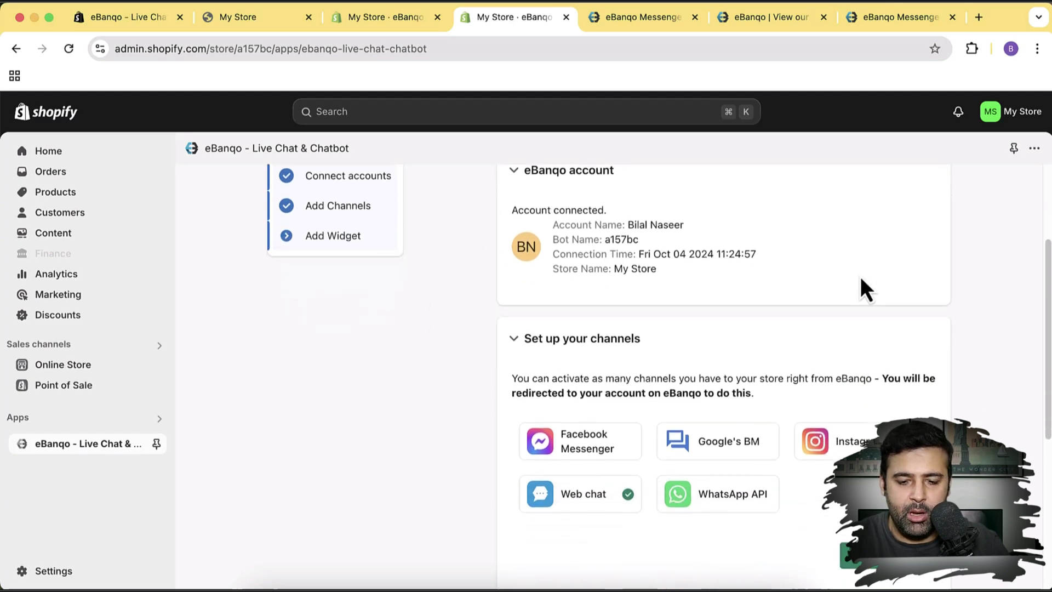
{"action": "scroll", "coordinate": [775, 281], "scroll_direction": "down", "scroll_amount": 1}
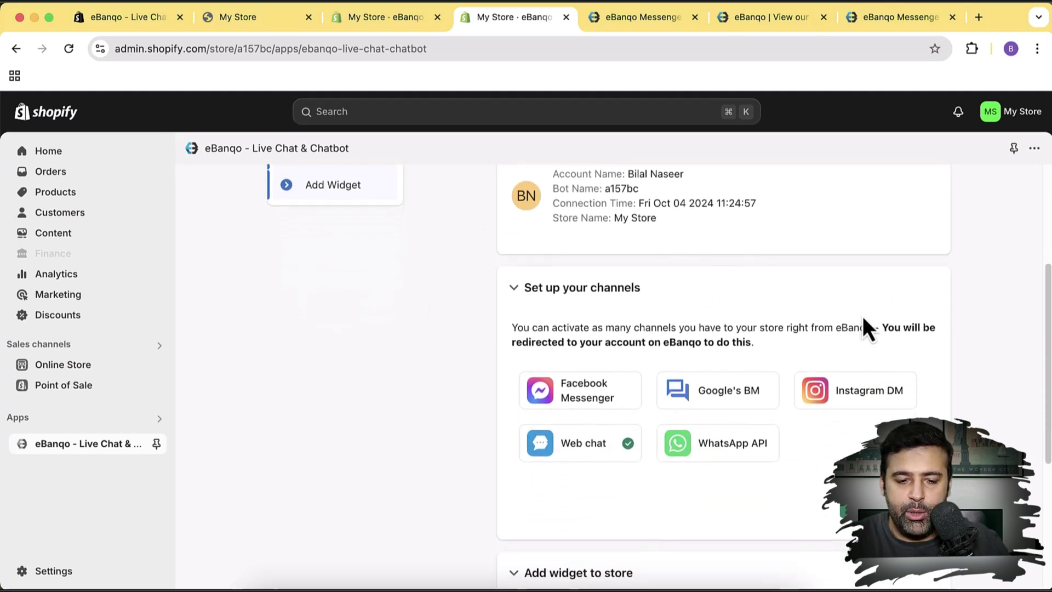
{"action": "scroll", "coordinate": [863, 321], "scroll_direction": "down", "scroll_amount": 1}
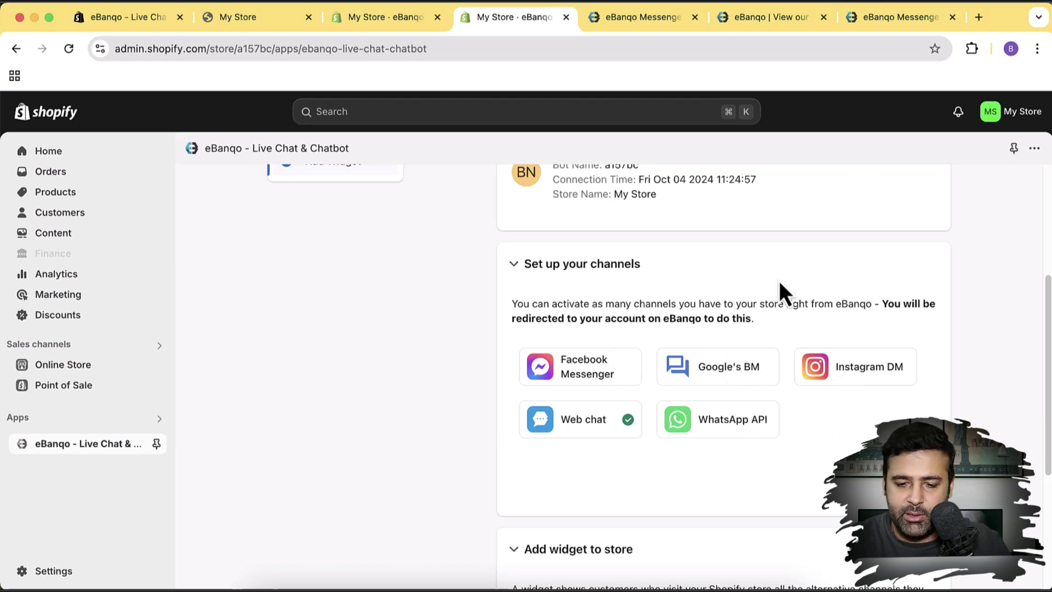
{"action": "scroll", "coordinate": [606, 433], "scroll_direction": "down", "scroll_amount": 1}
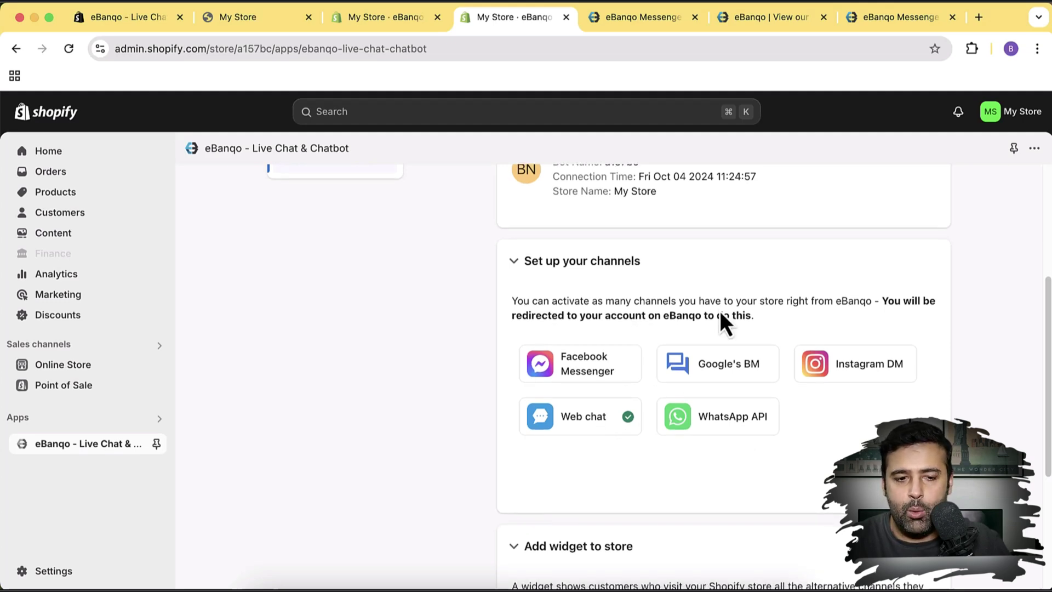
{"action": "scroll", "coordinate": [722, 293], "scroll_direction": "down", "scroll_amount": 1}
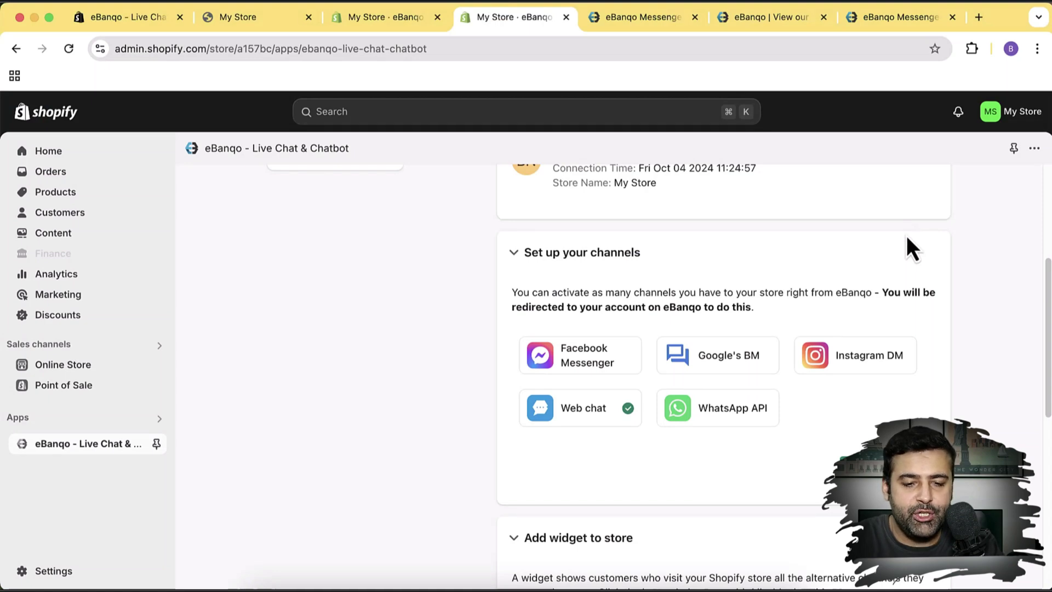
{"action": "scroll", "coordinate": [907, 237], "scroll_direction": "down", "scroll_amount": 3}
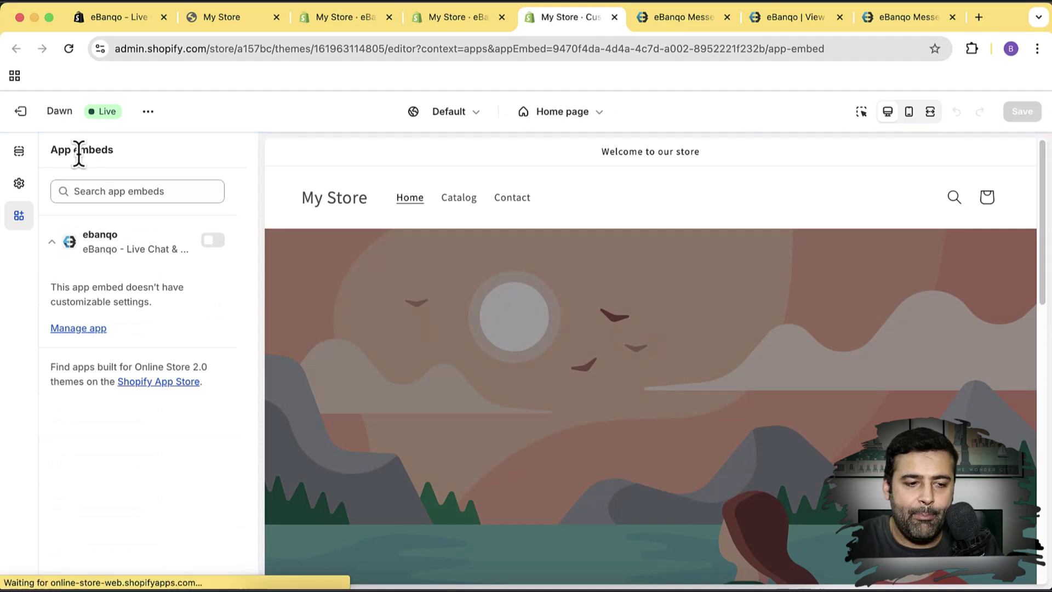
Step: Enable and save the ebanqo app embed in the Dawn theme, then view the storefront
{"action": "left_click", "coordinate": [212, 243]}
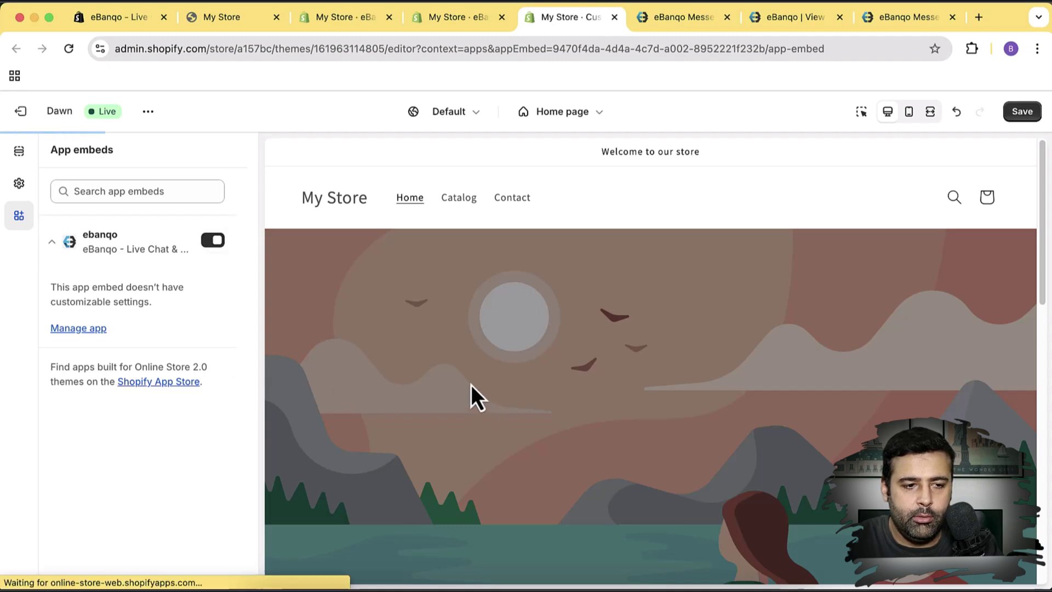
{"action": "left_click", "coordinate": [1021, 111]}
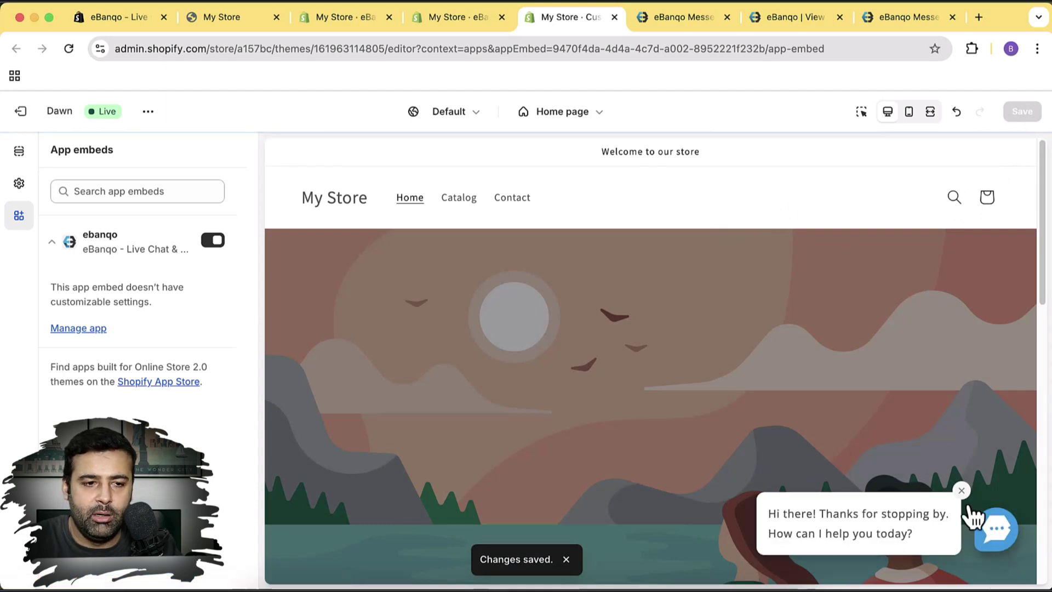
{"action": "left_click", "coordinate": [203, 25]}
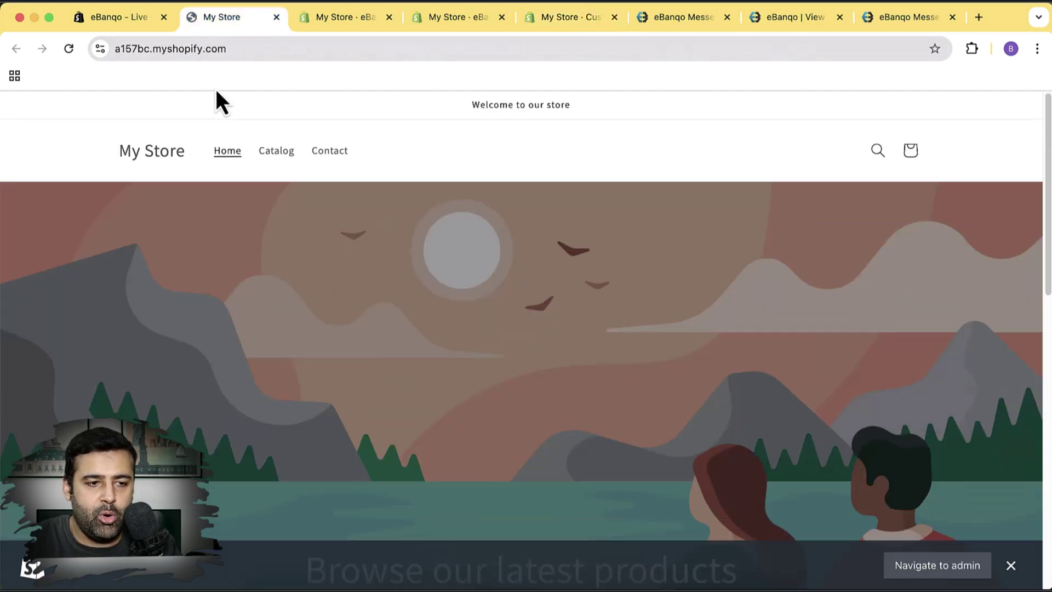
Step: Reload the storefront and fill the chat widget's start form with Test Name and an email
{"action": "left_click", "coordinate": [65, 50]}
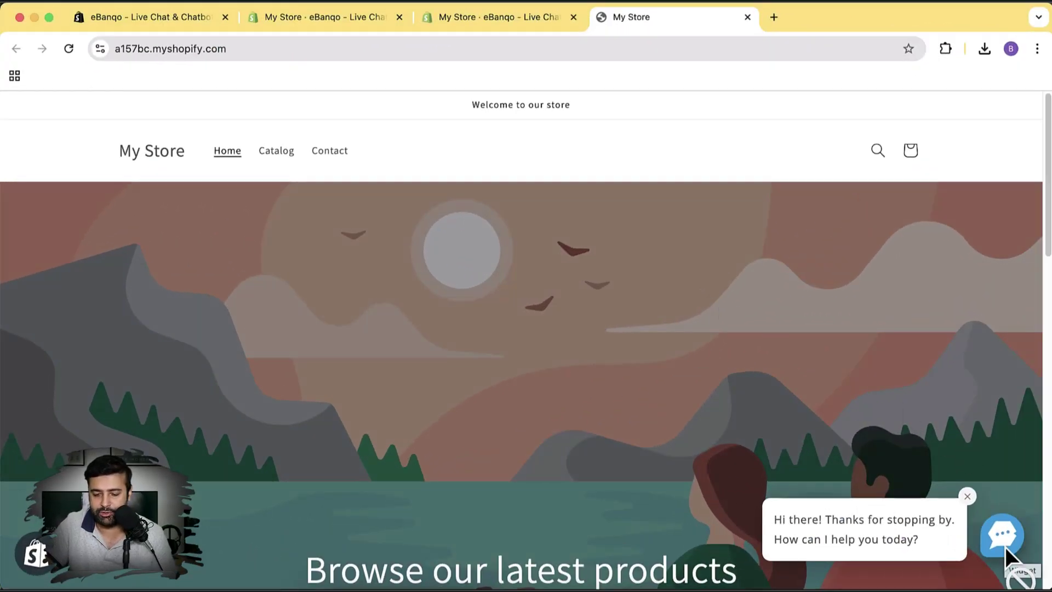
{"action": "scroll", "coordinate": [828, 380], "scroll_direction": "down", "scroll_amount": 5}
{"action": "scroll", "coordinate": [828, 380], "scroll_direction": "up", "scroll_amount": 5}
{"action": "scroll", "coordinate": [828, 380], "scroll_direction": "down", "scroll_amount": 2}
{"action": "scroll", "coordinate": [827, 387], "scroll_direction": "down", "scroll_amount": 5}
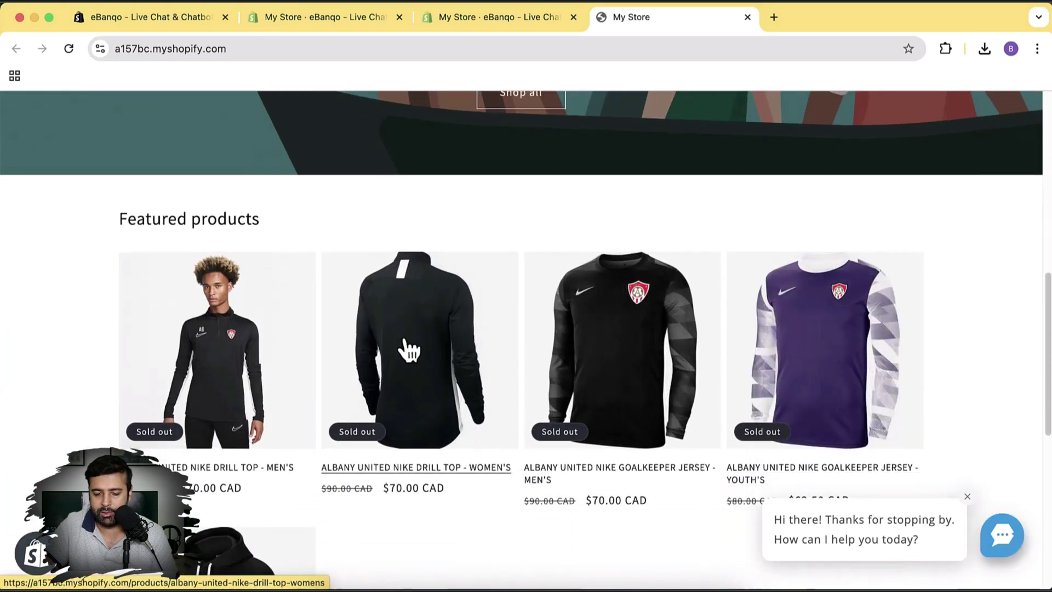
{"action": "scroll", "coordinate": [410, 352], "scroll_direction": "down", "scroll_amount": 3}
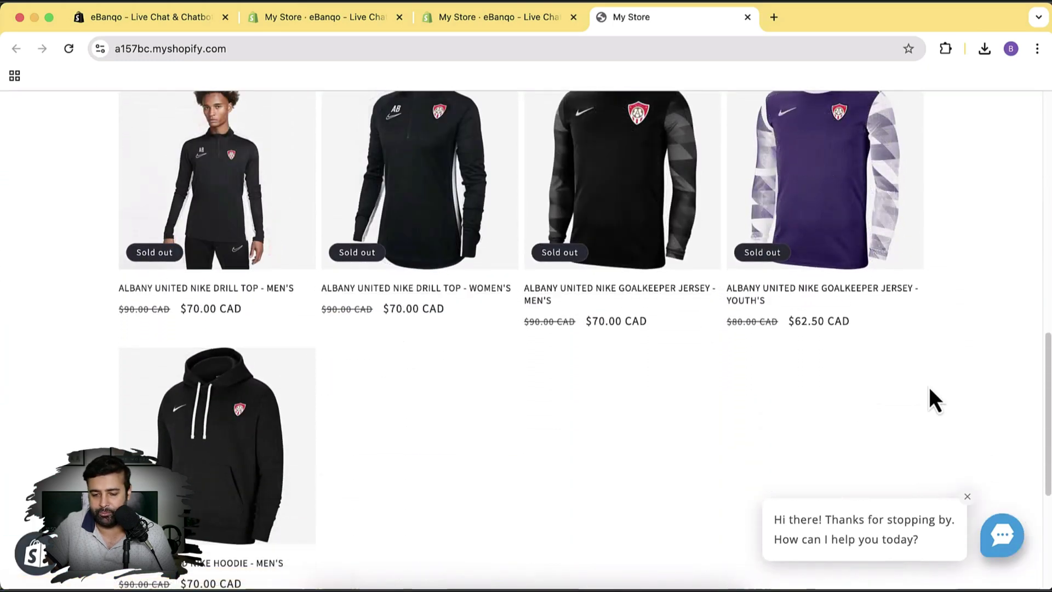
{"action": "scroll", "coordinate": [935, 399], "scroll_direction": "up", "scroll_amount": 5}
{"action": "scroll", "coordinate": [935, 399], "scroll_direction": "up", "scroll_amount": 2}
{"action": "scroll", "coordinate": [935, 399], "scroll_direction": "up", "scroll_amount": 4}
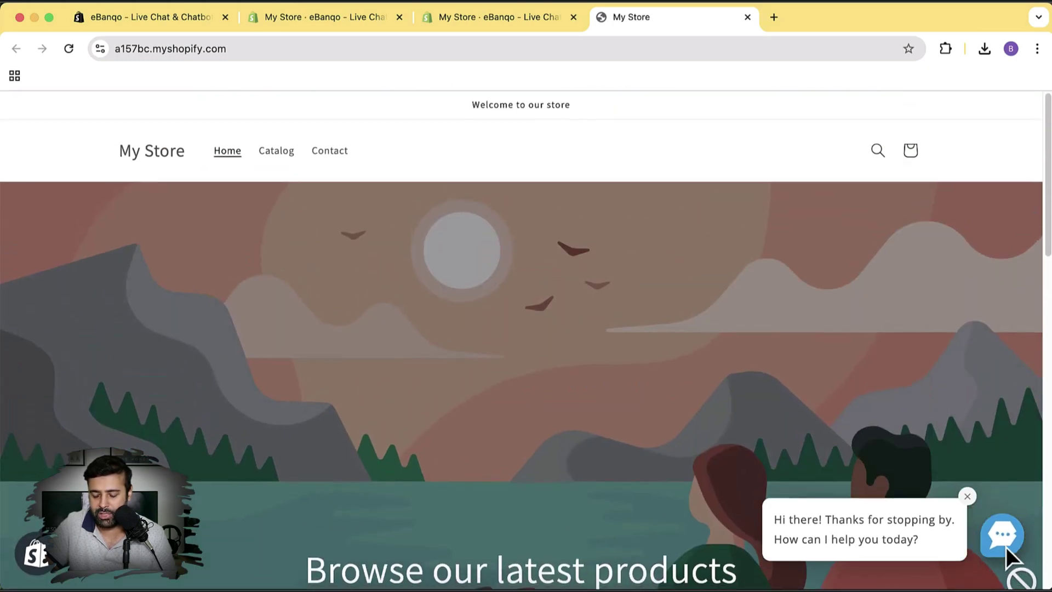
{"action": "left_click", "coordinate": [1006, 547]}
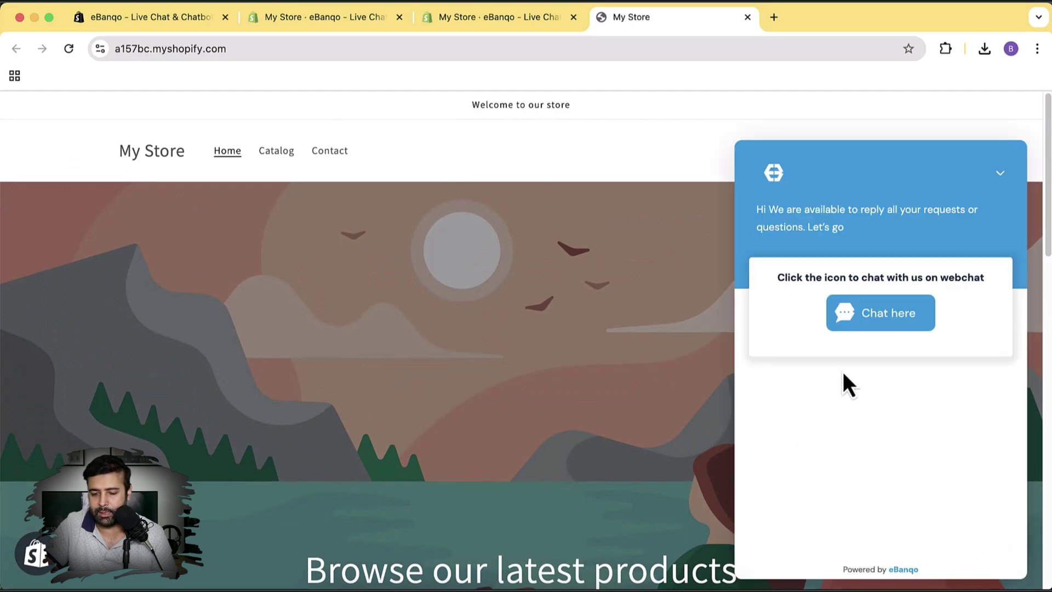
{"action": "left_click", "coordinate": [878, 322]}
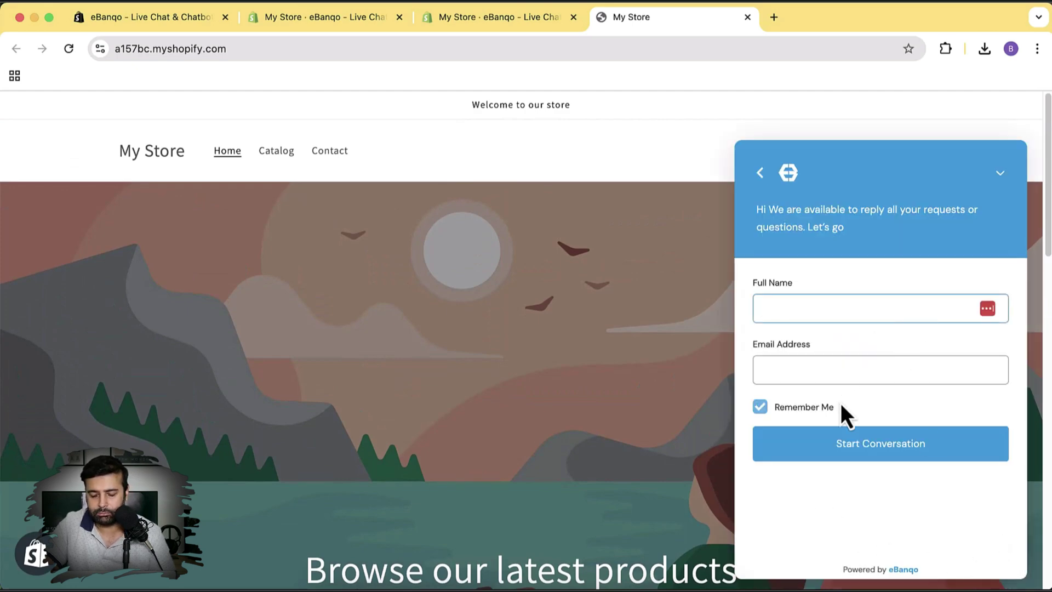
{"action": "type", "text": "Test Naem"}
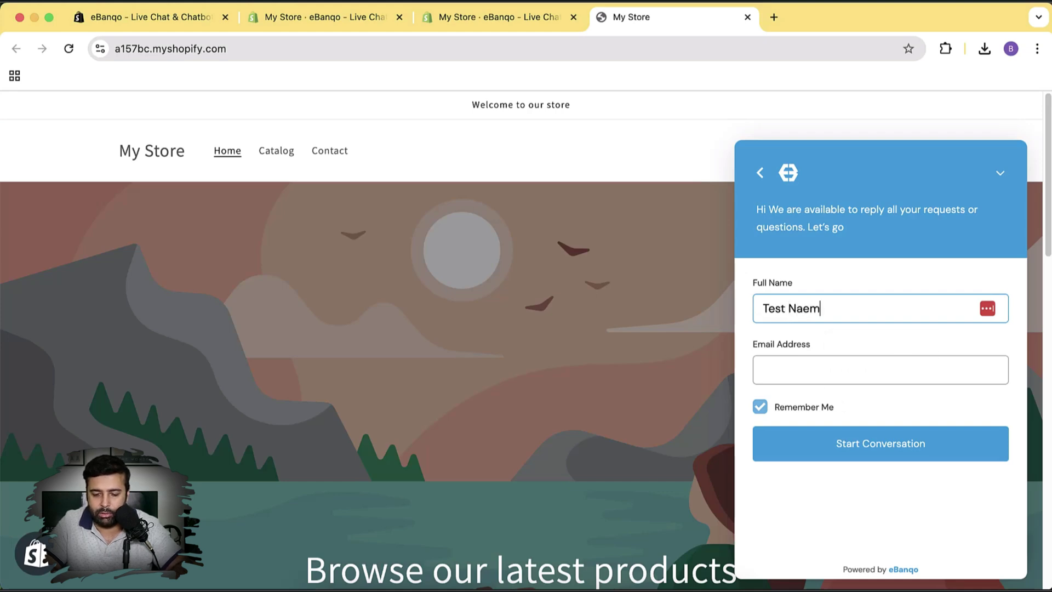
{"action": "key", "text": "BackSpace"}
{"action": "key", "text": "BackSpace"}
{"action": "type", "text": "me"}
{"action": "key", "text": "Tab"}
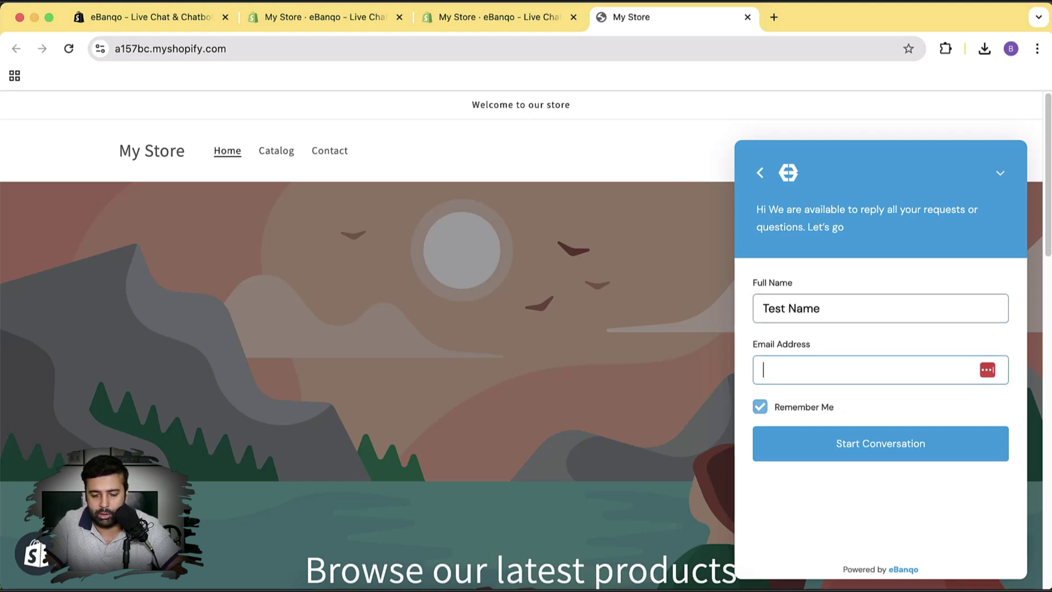
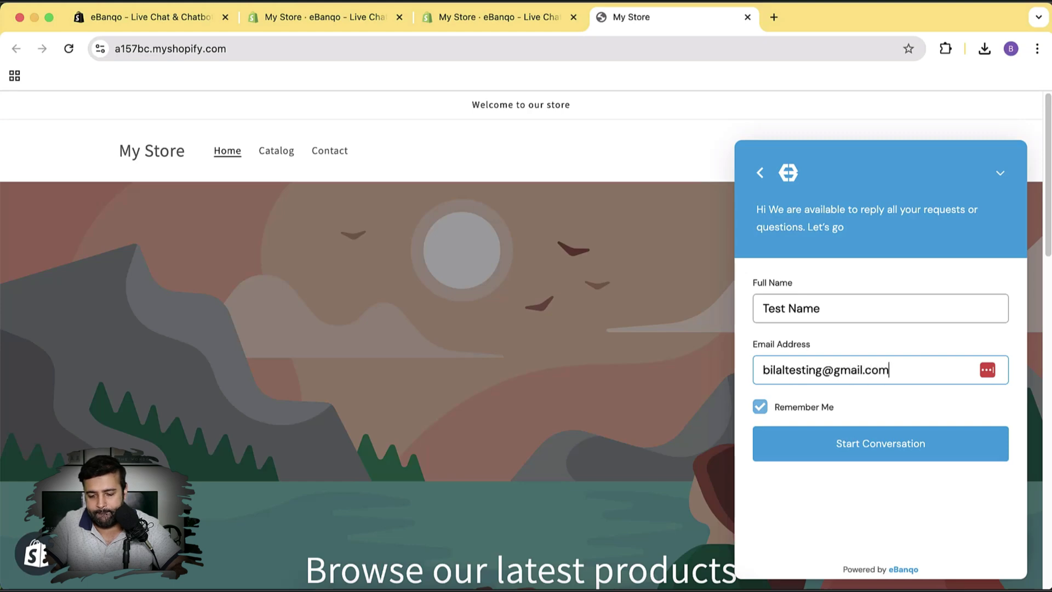
Step: Start the chatbot conversation and search for the product 'nike'
{"action": "left_click", "coordinate": [871, 447]}
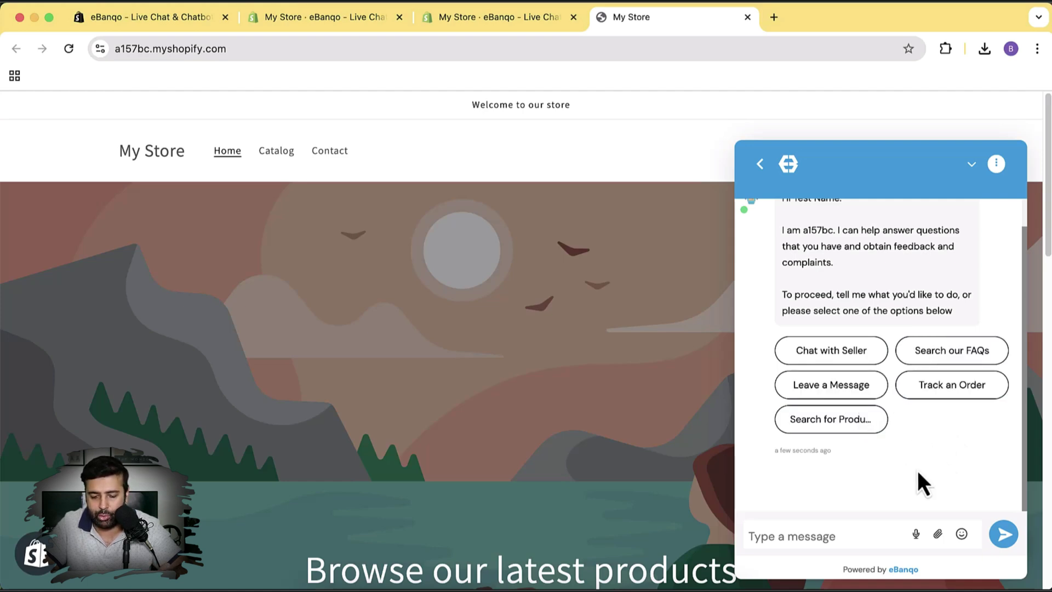
{"action": "left_click", "coordinate": [855, 427]}
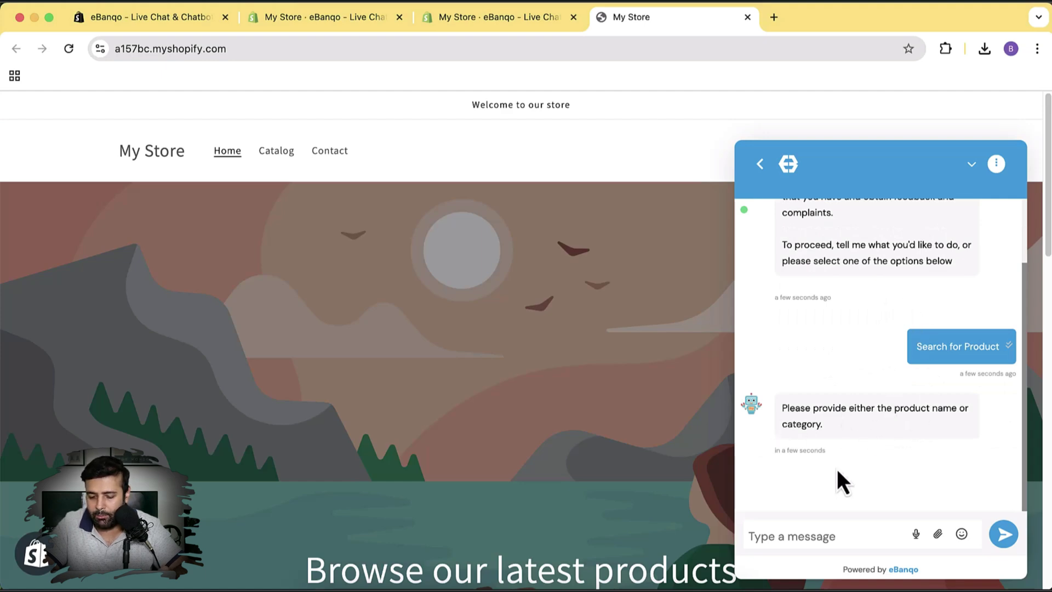
{"action": "type", "text": "ui"}
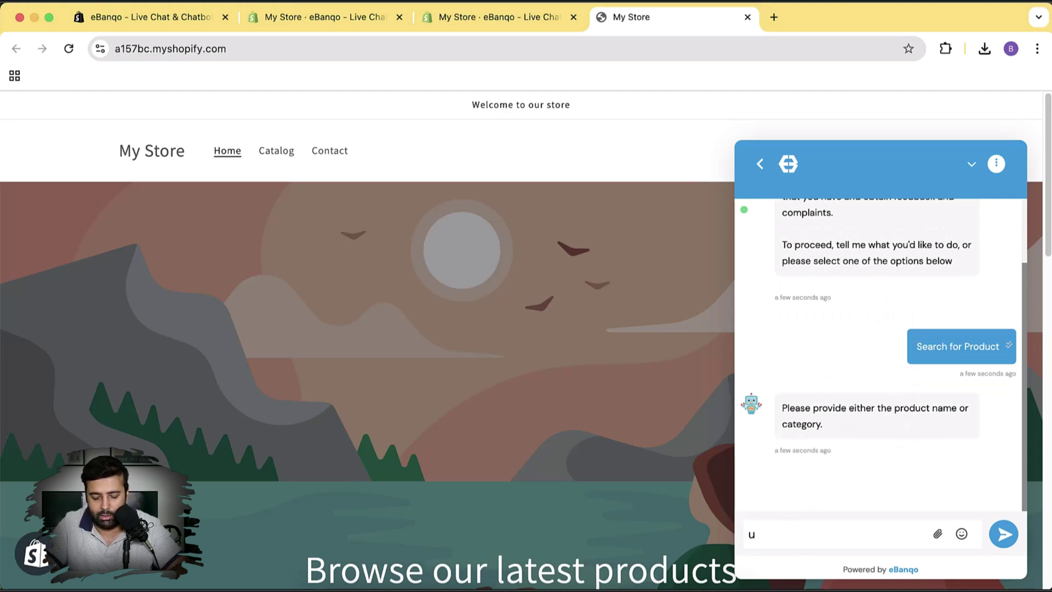
{"action": "key", "text": "BackSpace"}
{"action": "type", "text": "nike"}
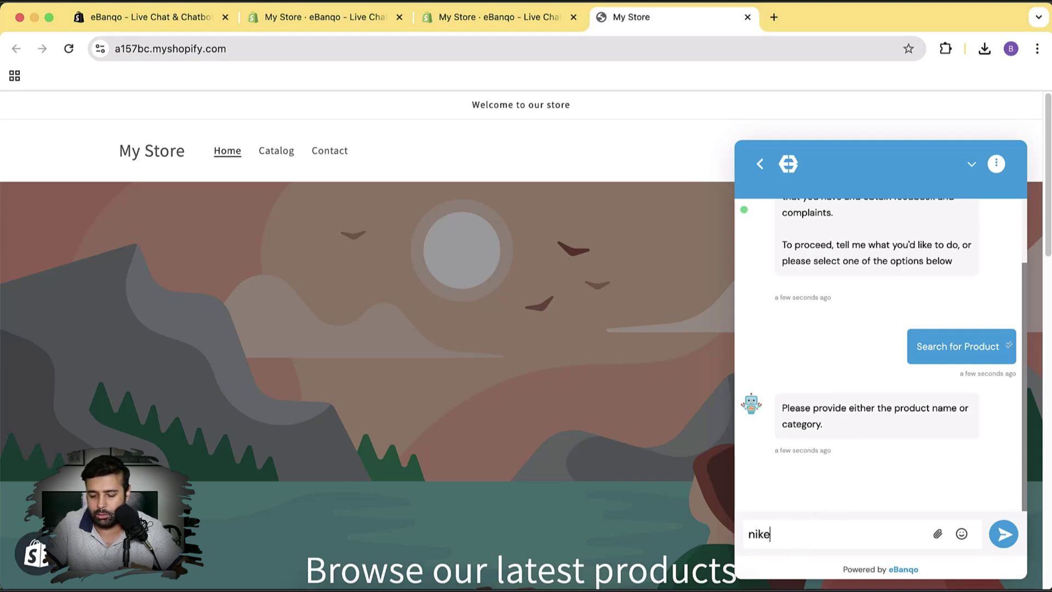
{"action": "key", "text": "Return"}
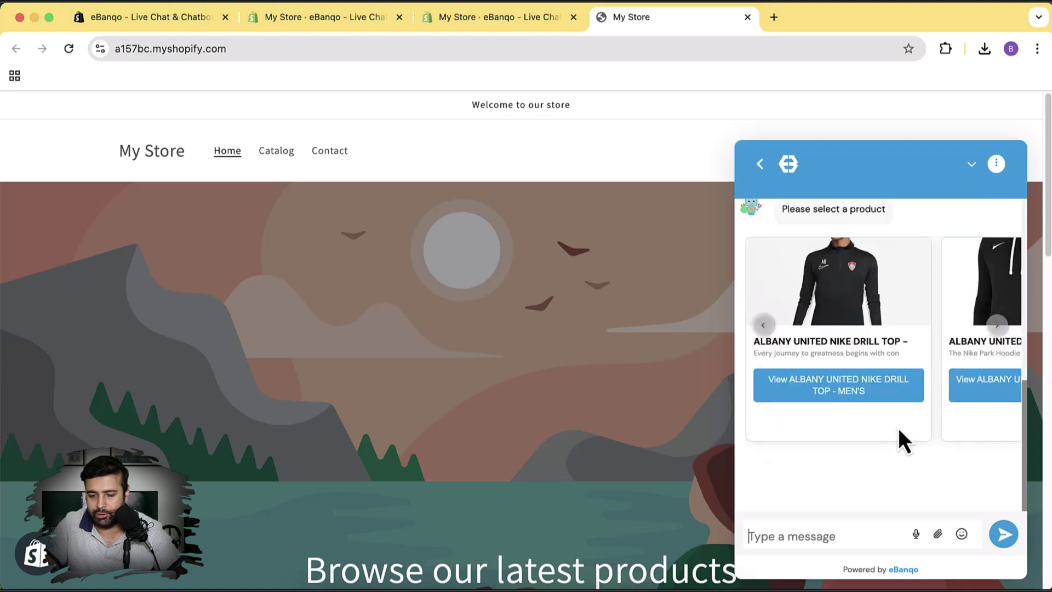
{"action": "scroll", "coordinate": [907, 415], "scroll_direction": "up", "scroll_amount": 2}
{"action": "scroll", "coordinate": [913, 412], "scroll_direction": "up", "scroll_amount": 1}
{"action": "scroll", "coordinate": [915, 345], "scroll_direction": "up", "scroll_amount": 2}
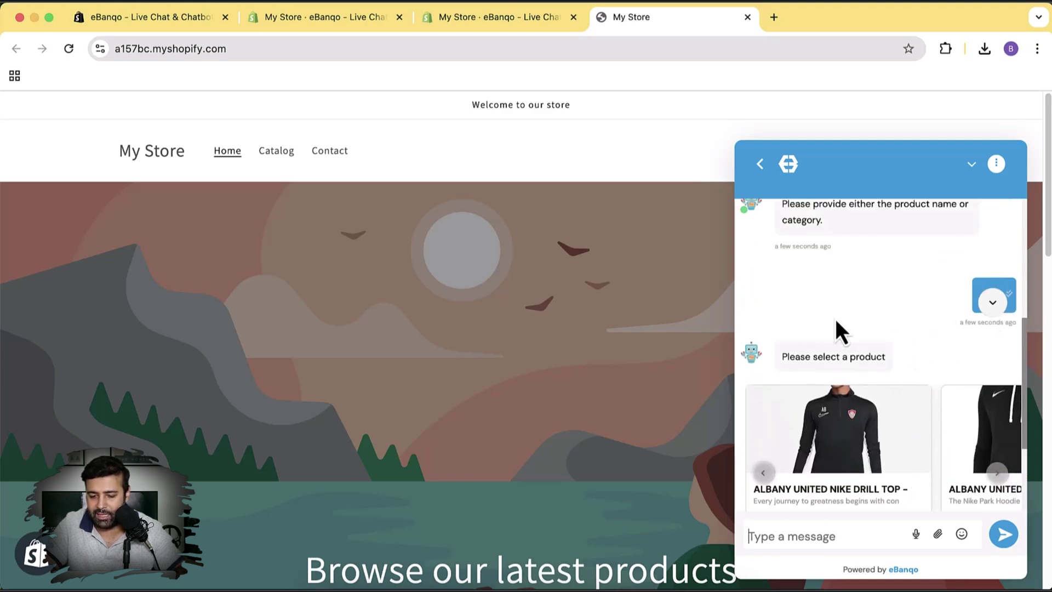
{"action": "scroll", "coordinate": [832, 321], "scroll_direction": "down", "scroll_amount": 2}
{"action": "scroll", "coordinate": [871, 341], "scroll_direction": "down", "scroll_amount": 1}
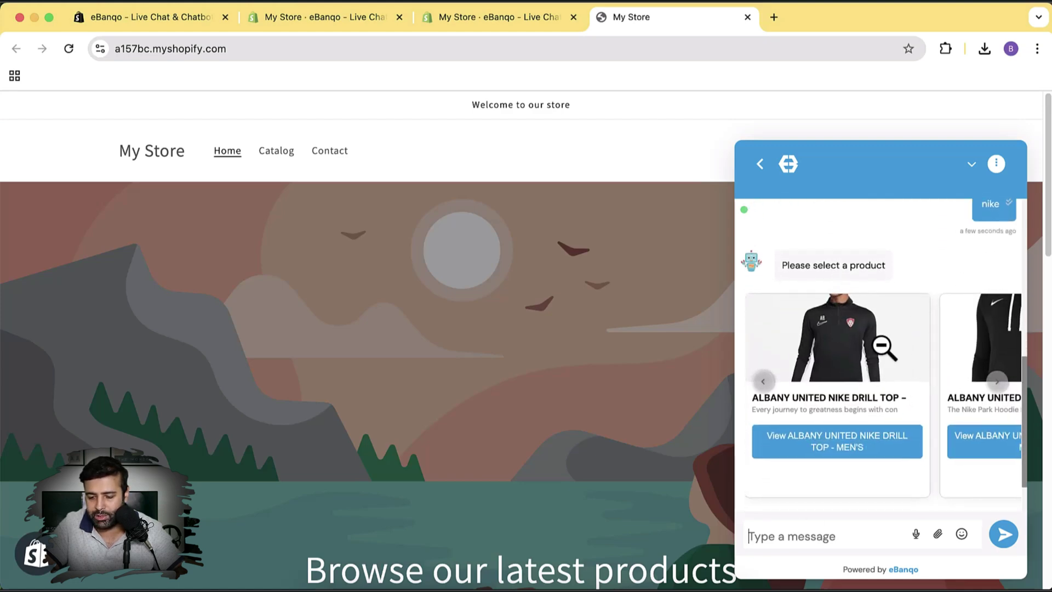
{"action": "scroll", "coordinate": [884, 347], "scroll_direction": "right", "scroll_amount": 2}
{"action": "scroll", "coordinate": [884, 347], "scroll_direction": "right", "scroll_amount": 2}
{"action": "scroll", "coordinate": [884, 347], "scroll_direction": "right", "scroll_amount": 2}
{"action": "scroll", "coordinate": [884, 348], "scroll_direction": "right", "scroll_amount": 2}
{"action": "scroll", "coordinate": [884, 348], "scroll_direction": "right", "scroll_amount": 2}
{"action": "scroll", "coordinate": [884, 348], "scroll_direction": "left", "scroll_amount": 3}
{"action": "scroll", "coordinate": [884, 348], "scroll_direction": "left", "scroll_amount": 3}
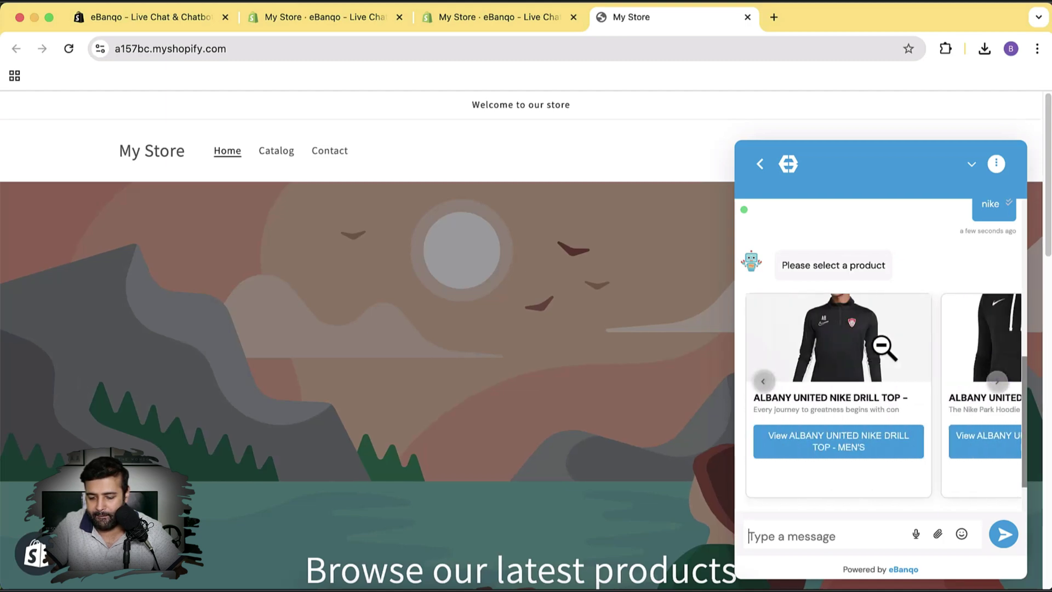
Step: Open the ALBANY UNITED NIKE DRILL TOP - MEN'S link from the chatbot's product card
{"action": "left_click", "coordinate": [849, 444]}
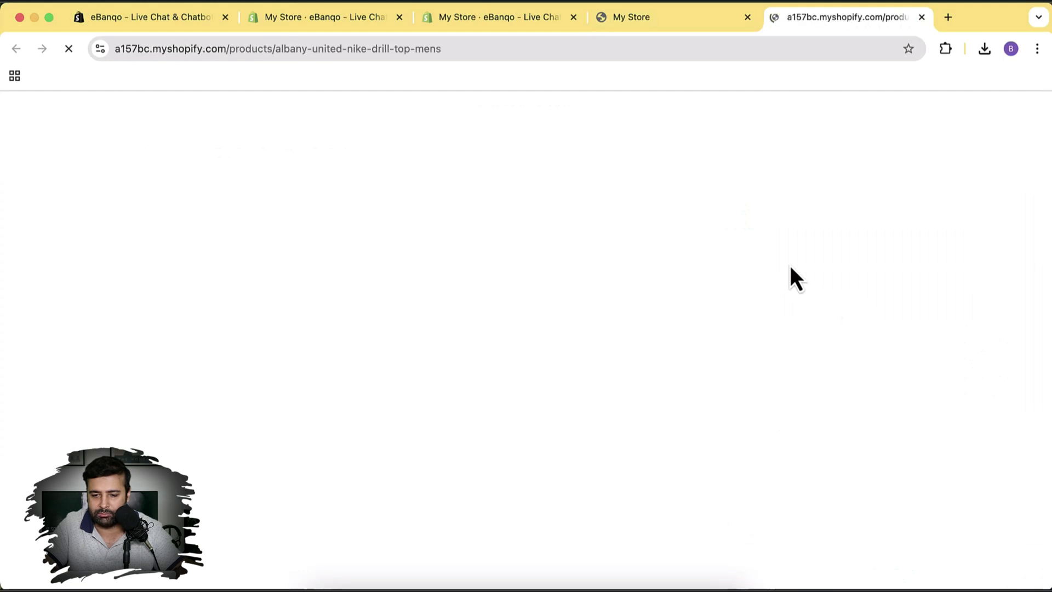
{"action": "scroll", "coordinate": [850, 235], "scroll_direction": "down", "scroll_amount": 2}
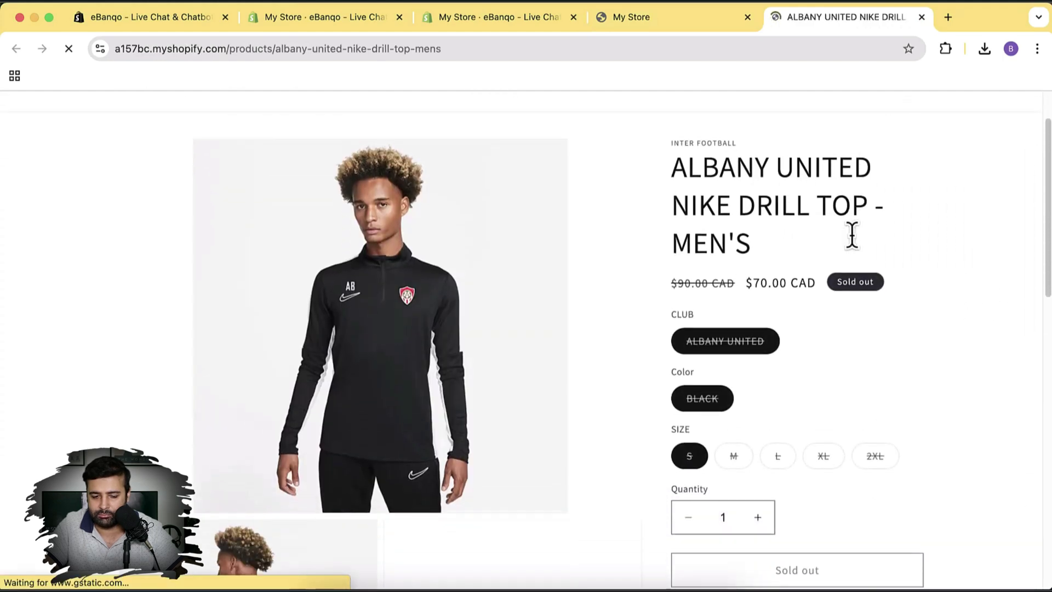
{"action": "scroll", "coordinate": [853, 235], "scroll_direction": "down", "scroll_amount": 3}
{"action": "scroll", "coordinate": [855, 242], "scroll_direction": "down", "scroll_amount": 3}
{"action": "scroll", "coordinate": [855, 243], "scroll_direction": "down", "scroll_amount": 3}
{"action": "scroll", "coordinate": [853, 237], "scroll_direction": "down", "scroll_amount": 2}
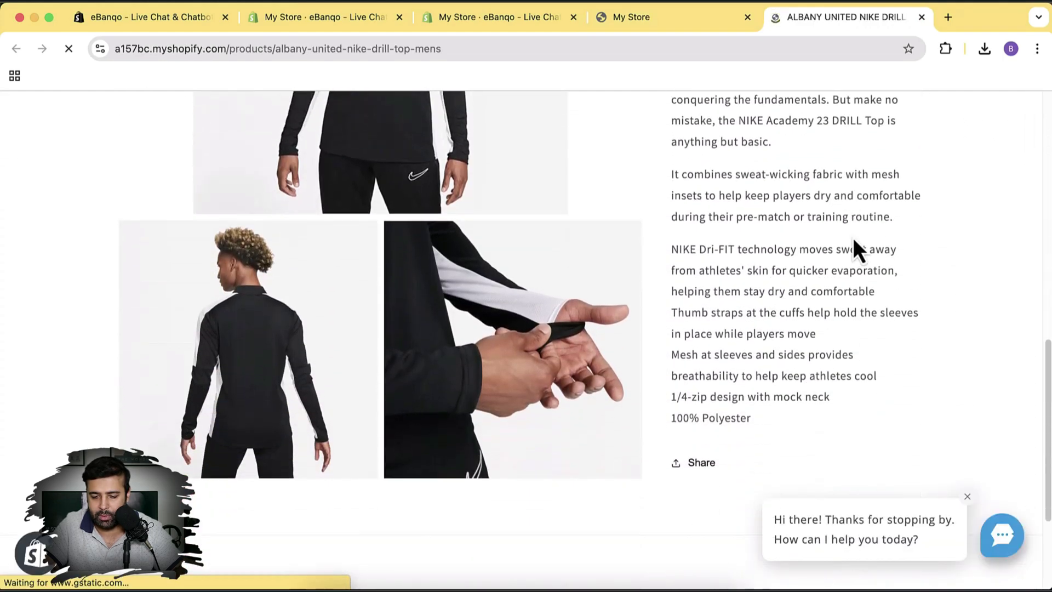
{"action": "scroll", "coordinate": [853, 238], "scroll_direction": "down", "scroll_amount": 1}
{"action": "scroll", "coordinate": [853, 235], "scroll_direction": "up", "scroll_amount": 2}
{"action": "scroll", "coordinate": [853, 236], "scroll_direction": "up", "scroll_amount": 3}
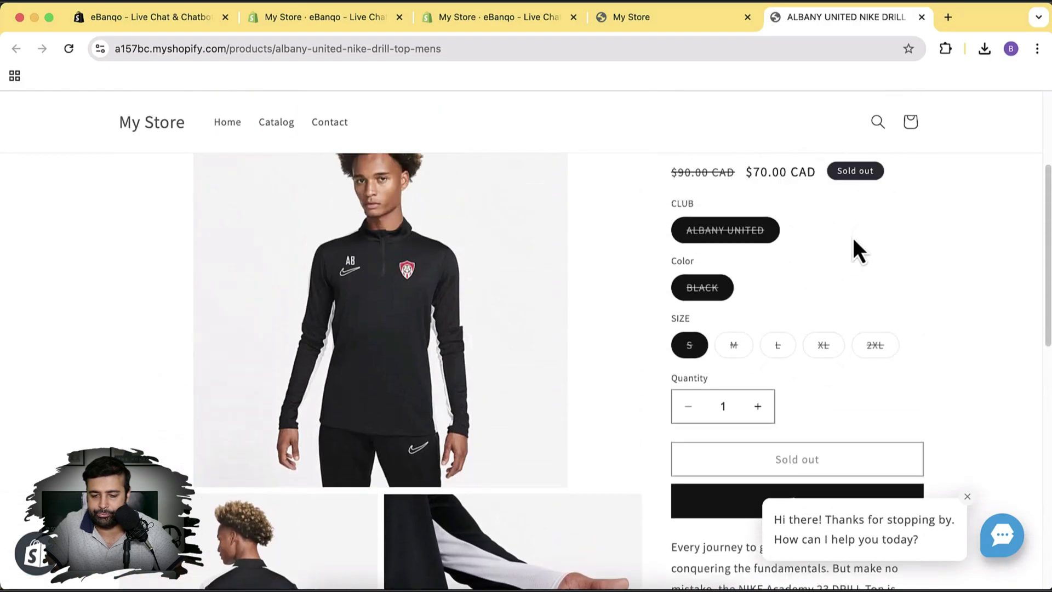